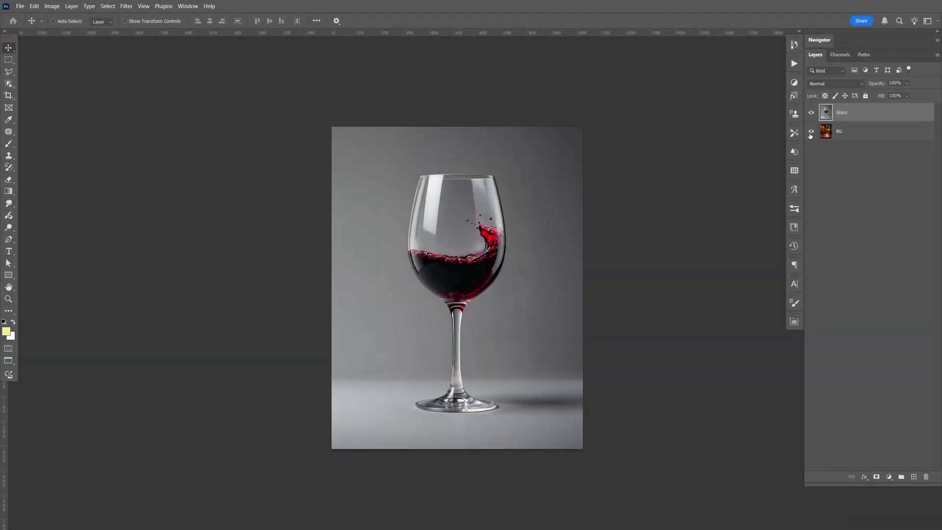
Check the BG bar image under the Glass layer, then convert Glass to a smart object
{"action": "left_click", "coordinate": [811, 113]}
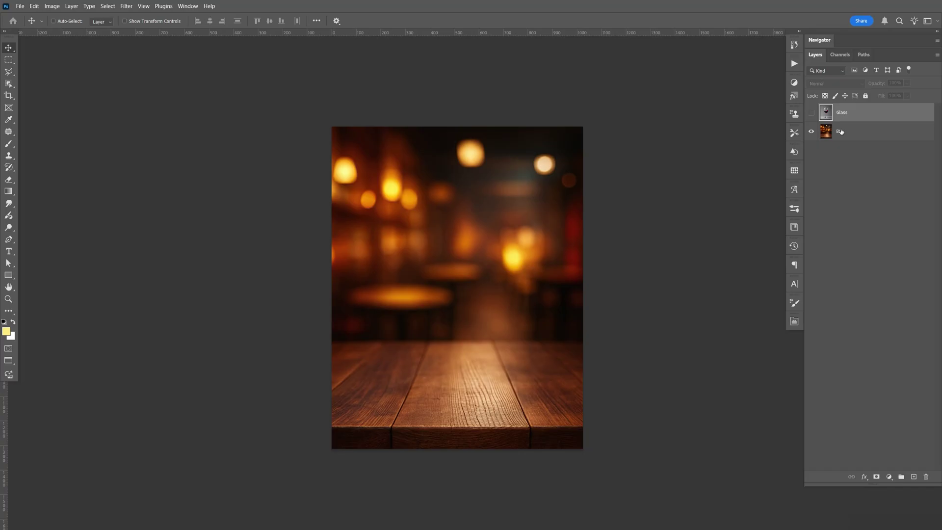
{"action": "left_click", "coordinate": [811, 113]}
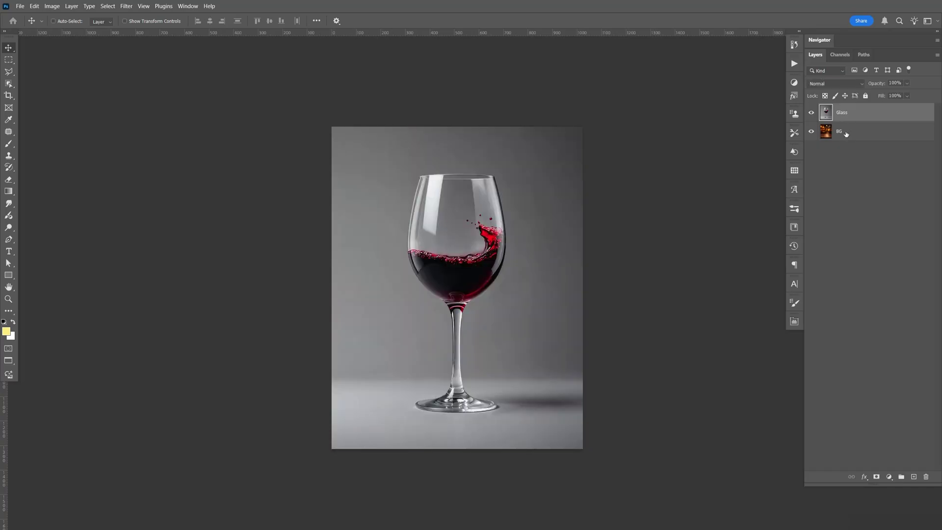
{"action": "right_click", "coordinate": [851, 114]}
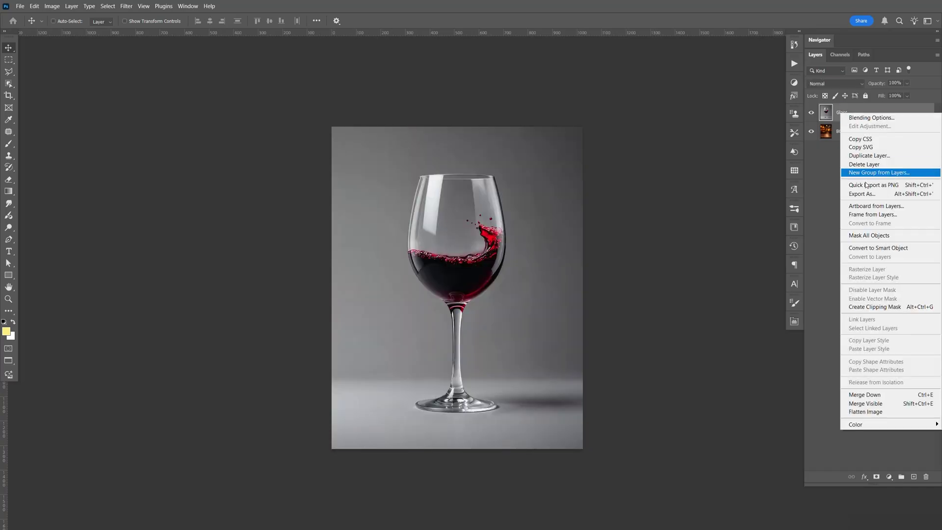
{"action": "left_click", "coordinate": [875, 248]}
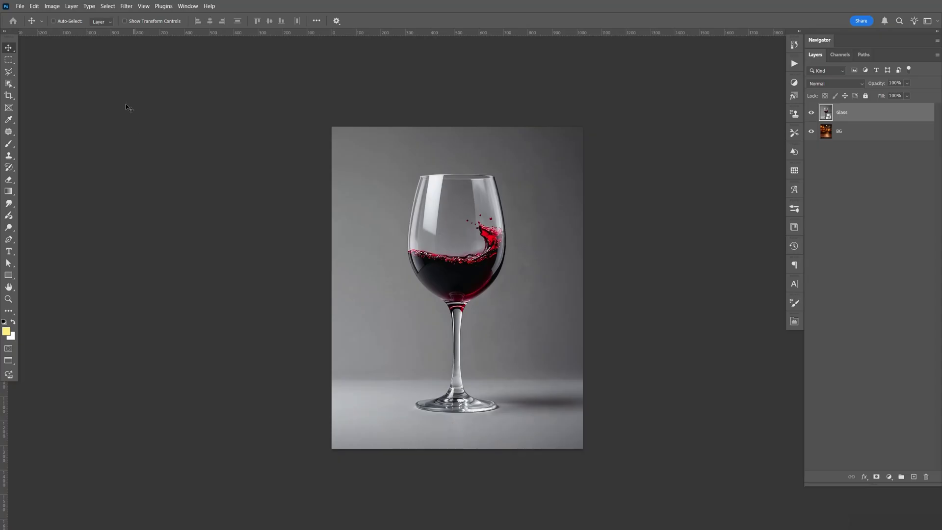
Select the wine glass with Select Subject, mask the Glass layer to it, and duplicate it twice
{"action": "left_click", "coordinate": [107, 6]}
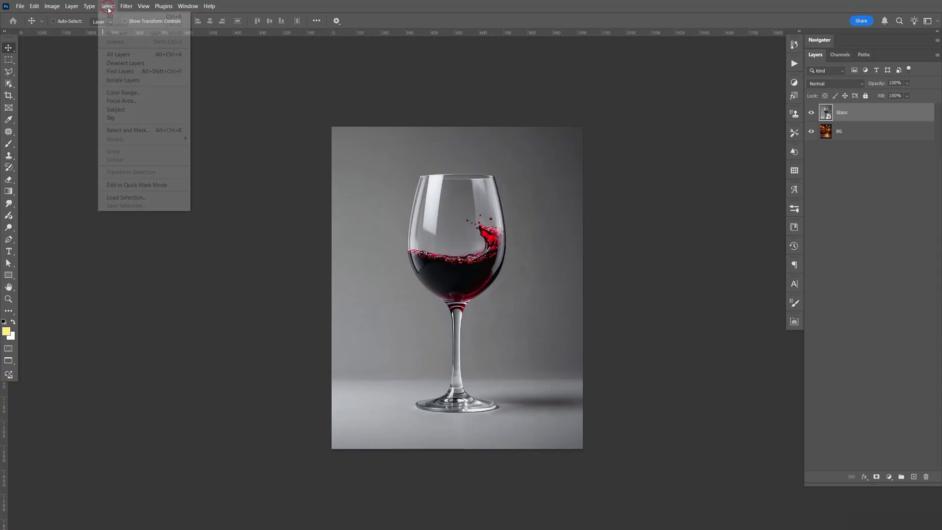
{"action": "left_click", "coordinate": [123, 110]}
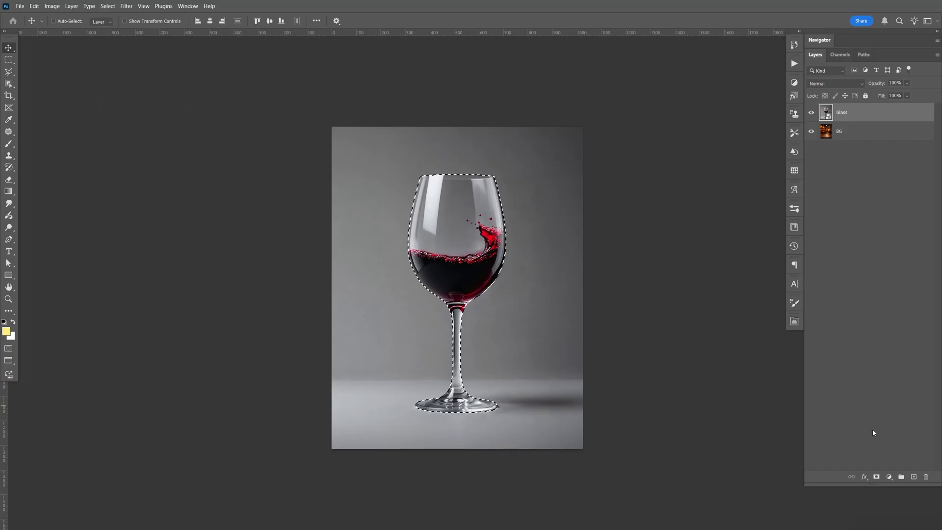
{"action": "left_click", "coordinate": [876, 478]}
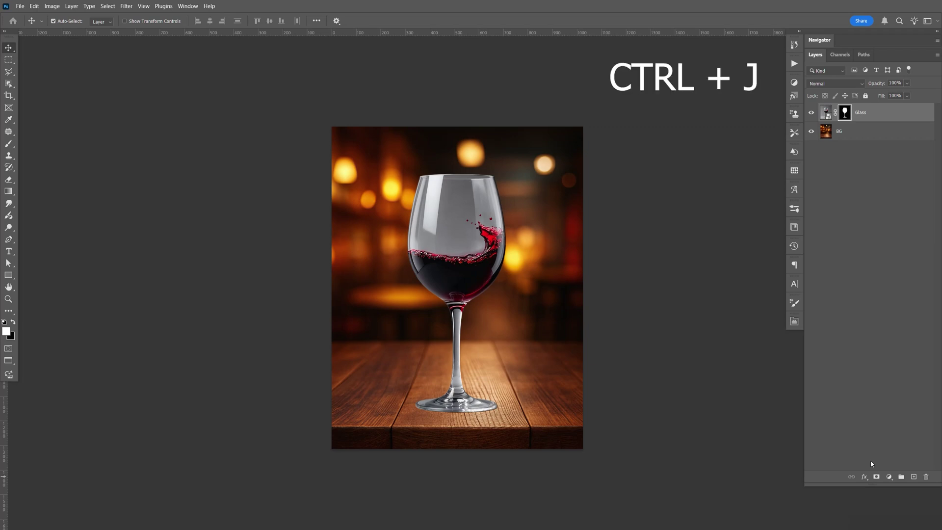
{"action": "key", "text": "ctrl+j"}
{"action": "key", "text": "ctrl+j"}
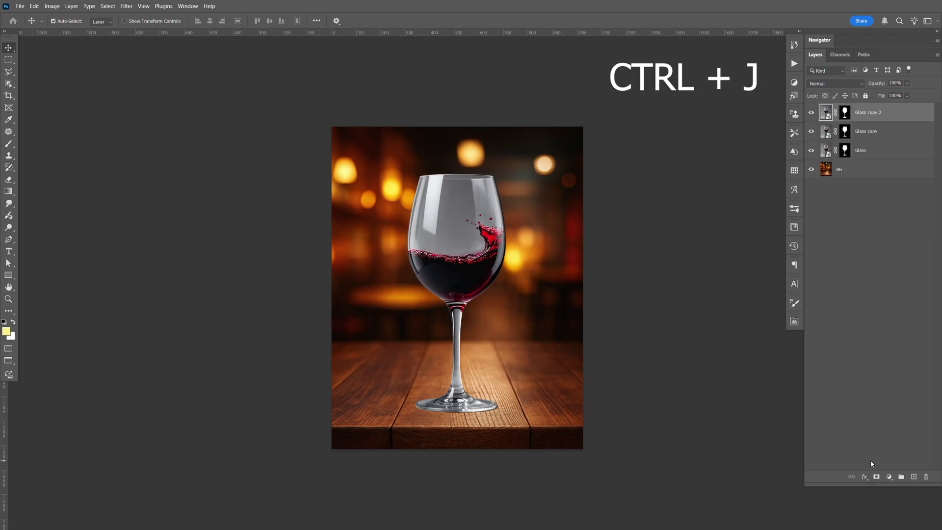
{"action": "key", "text": "ctrl+j"}
Rename the glass layers liquid, highlights, shadows and casting shadows
{"action": "double_click", "coordinate": [873, 112]}
{"action": "type", "text": "liquid"}
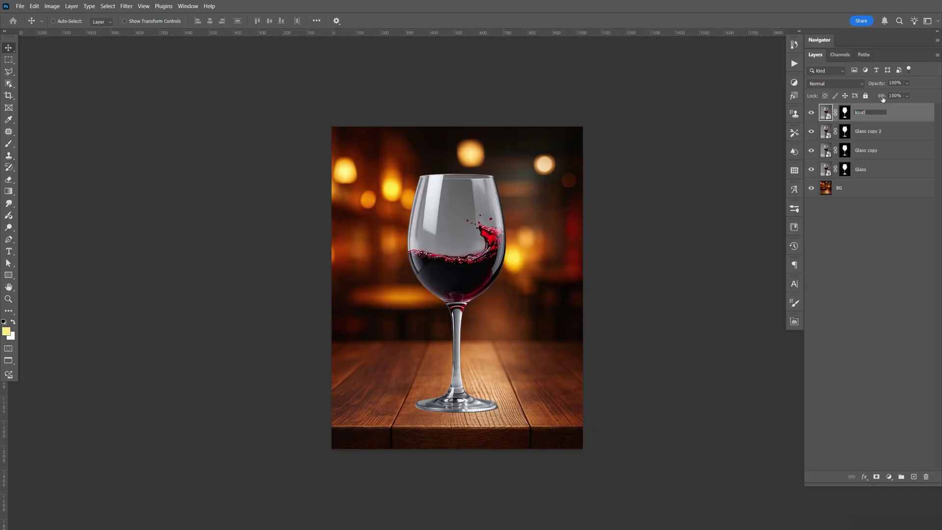
{"action": "key", "text": "Tab"}
{"action": "type", "text": "highligh"}
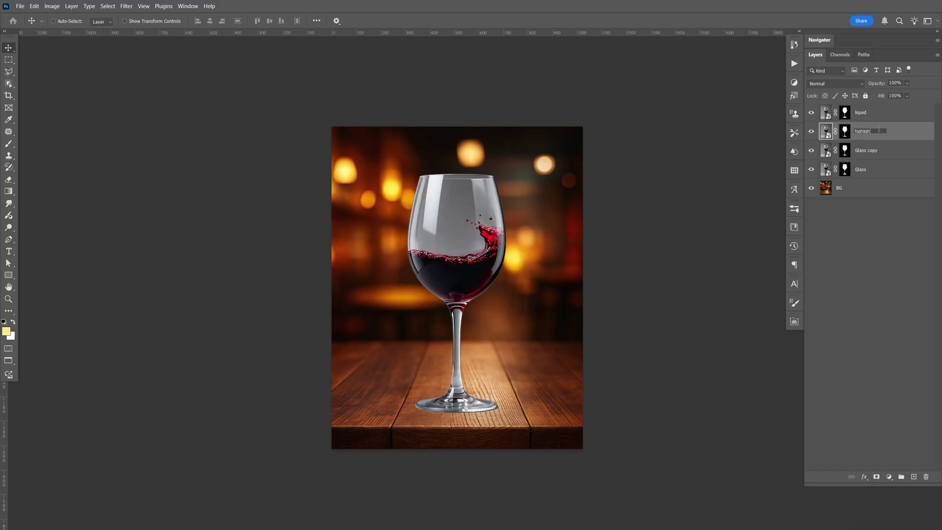
{"action": "type", "text": "ts"}
{"action": "key", "text": "Tab"}
{"action": "type", "text": "shadows"}
{"action": "key", "text": "Tab"}
{"action": "type", "text": "c"}
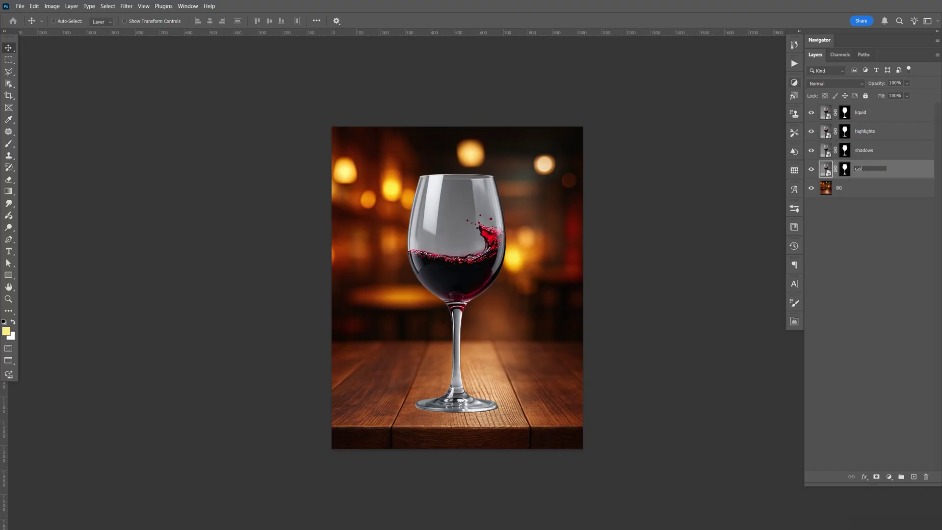
{"action": "type", "text": "asting shadows"}
Hide the upper glass copies, leave only shadows visible, and set it to Multiply blending
{"action": "key", "text": "Return"}
{"action": "left_click_drag", "start_coordinate": [813, 138], "coordinate": [817, 172]}
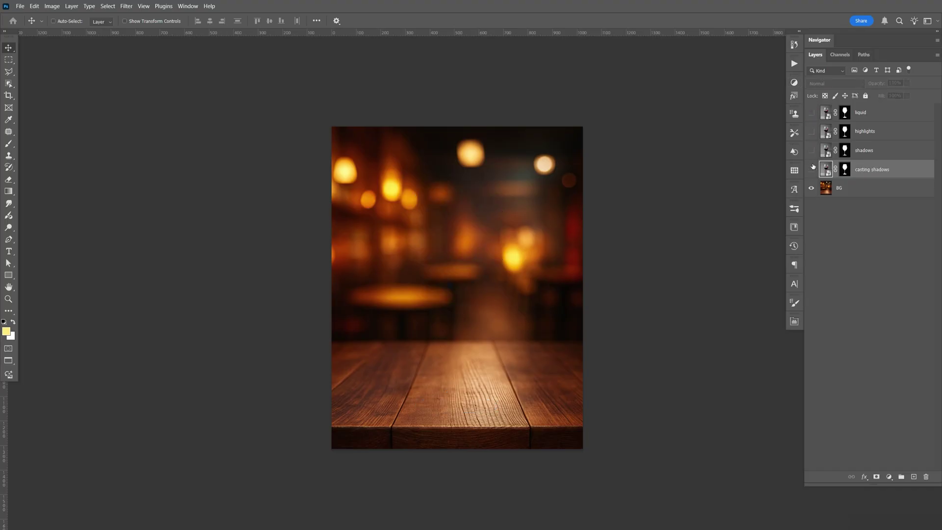
{"action": "left_click", "coordinate": [812, 152]}
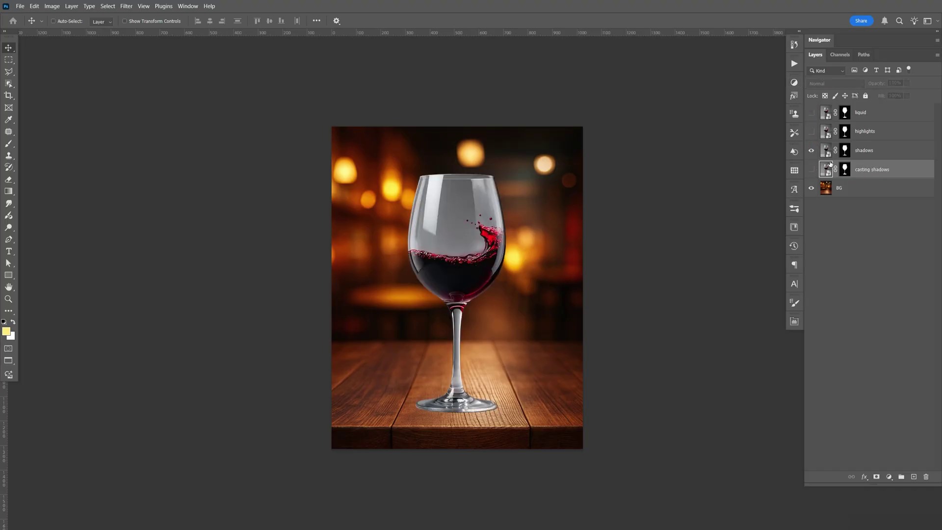
{"action": "left_click", "coordinate": [883, 154]}
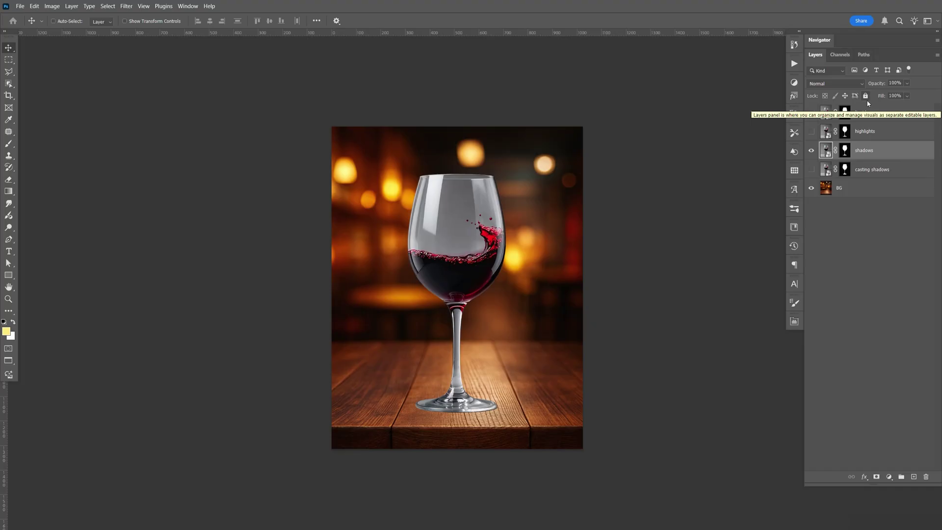
{"action": "left_click", "coordinate": [825, 85]}
{"action": "left_click", "coordinate": [827, 123]}
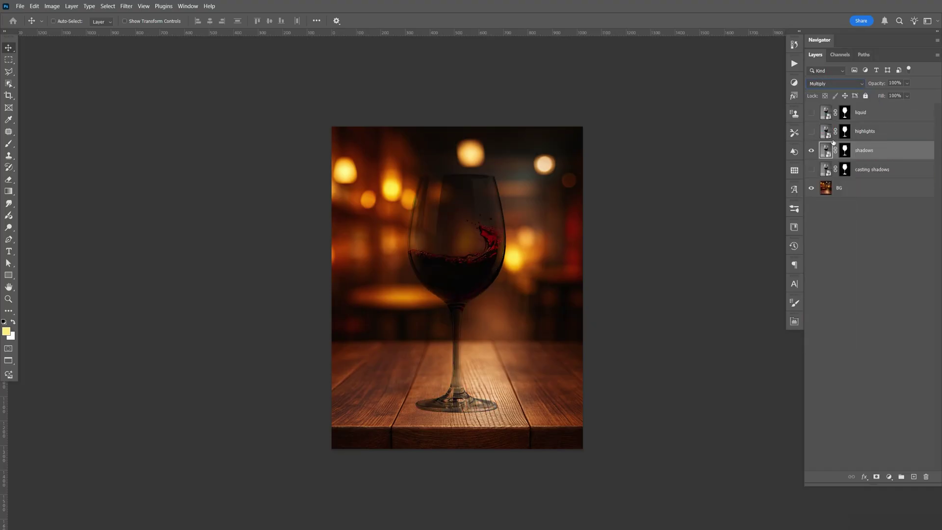
Apply Levels to the shadows layer with the input white point lowered to 156
{"action": "key", "text": "ctrl+l"}
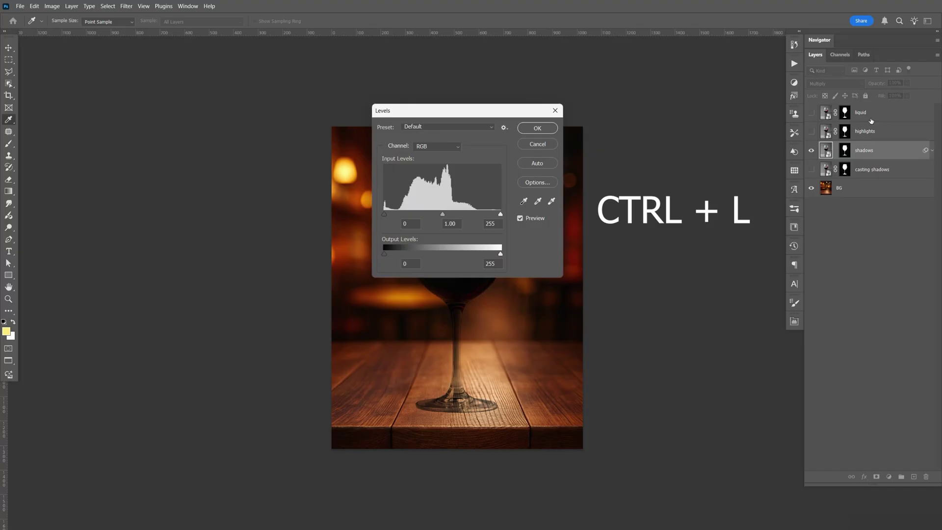
{"action": "left_click_drag", "start_coordinate": [496, 110], "coordinate": [688, 163]}
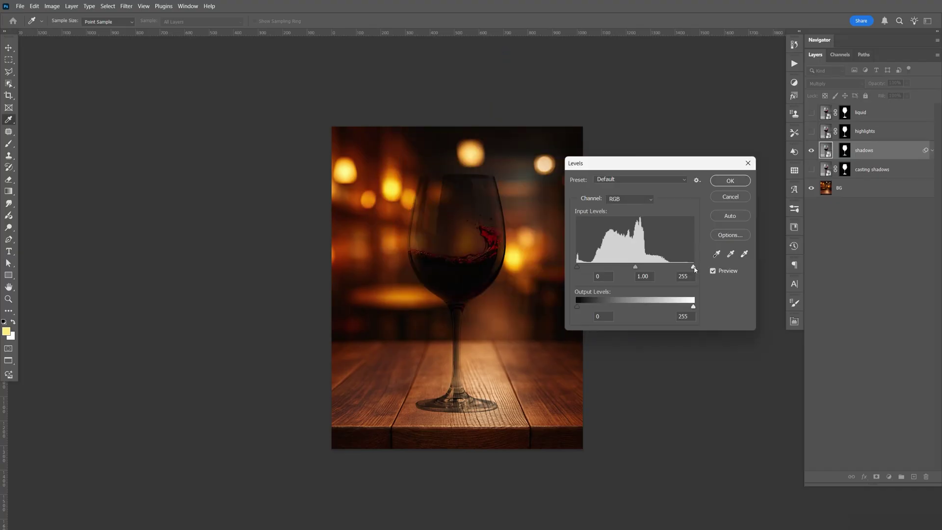
{"action": "left_click_drag", "start_coordinate": [695, 269], "coordinate": [649, 272]}
{"action": "left_click", "coordinate": [729, 181]}
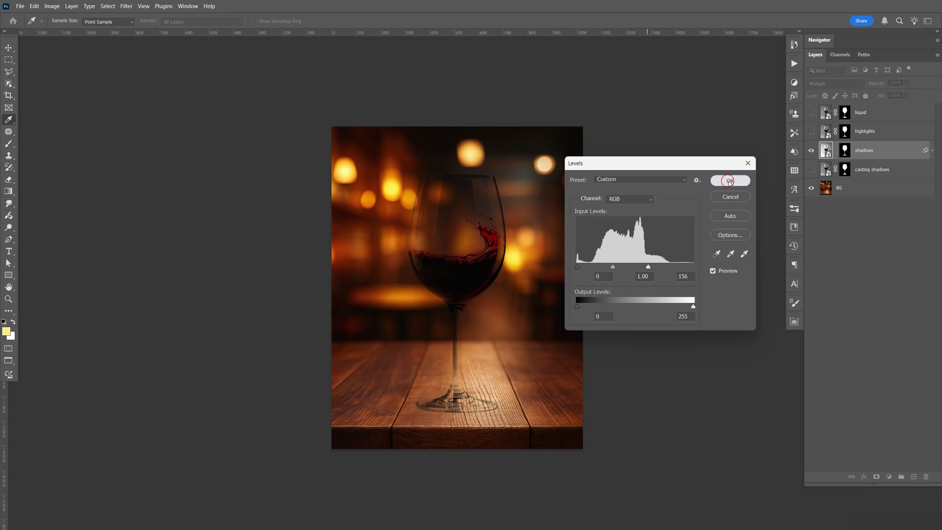
Show and select the highlights layer and set its blend mode to Screen
{"action": "left_click", "coordinate": [811, 131]}
{"action": "left_click", "coordinate": [863, 132]}
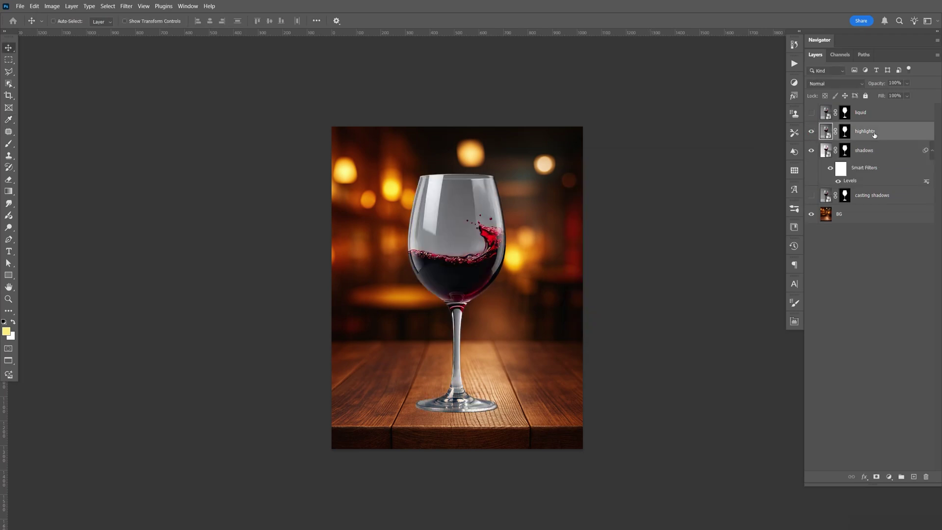
{"action": "left_click", "coordinate": [836, 84]}
{"action": "left_click", "coordinate": [835, 150]}
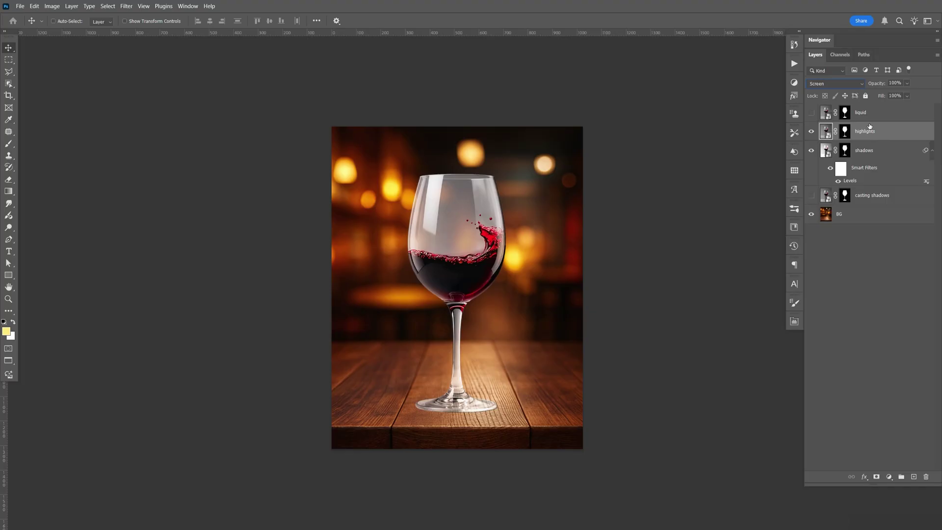
Apply Levels to highlights with the input black point raised to about 116
{"action": "key", "text": "ctrl+l"}
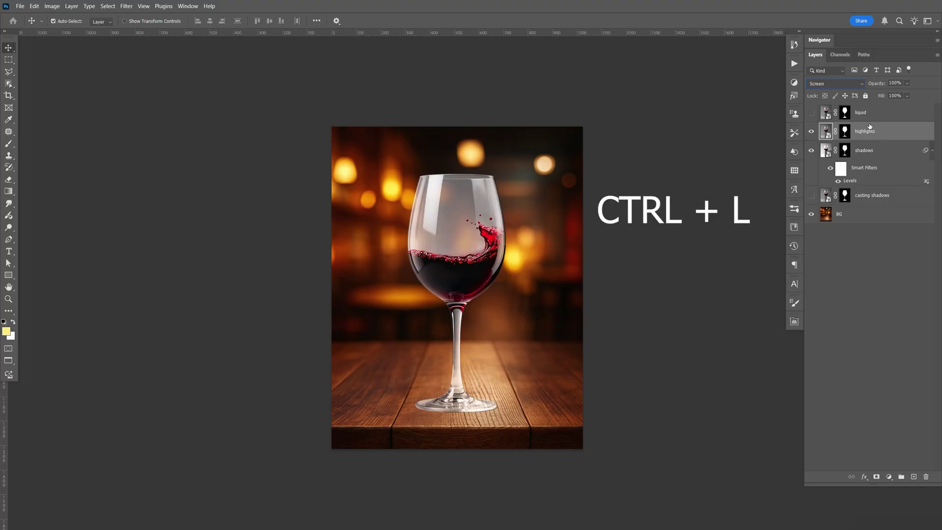
{"action": "left_click_drag", "start_coordinate": [577, 267], "coordinate": [631, 265]}
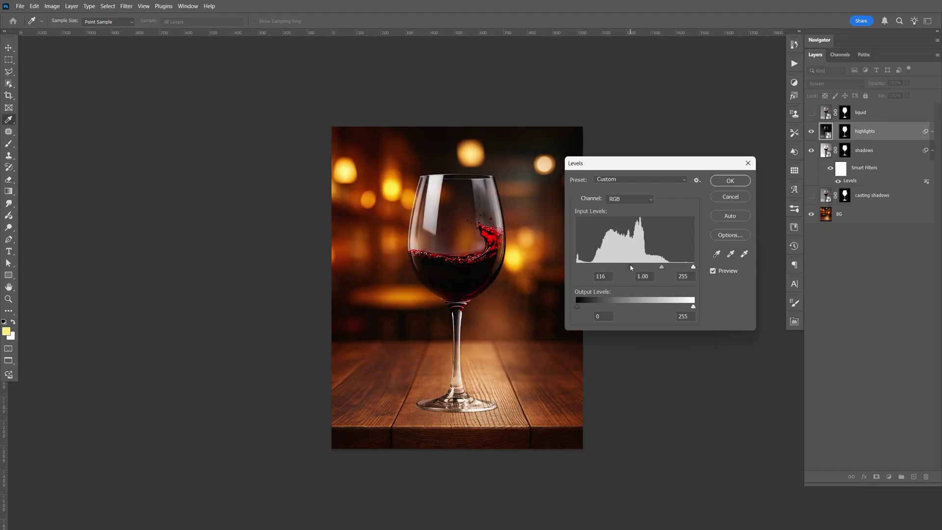
{"action": "left_click", "coordinate": [715, 182]}
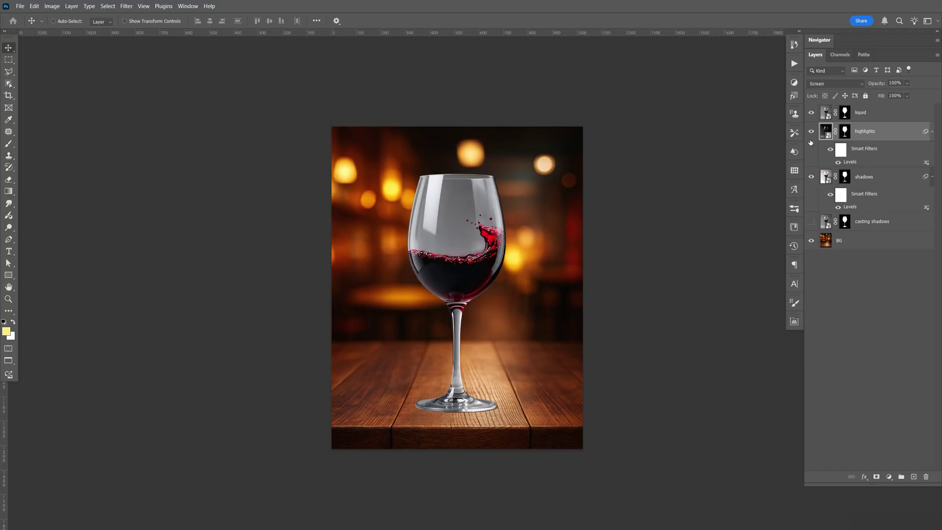
Target the liquid layer's mask and ready the Brush with default black and white colours
{"action": "left_click", "coordinate": [844, 113]}
{"action": "key", "text": "b"}
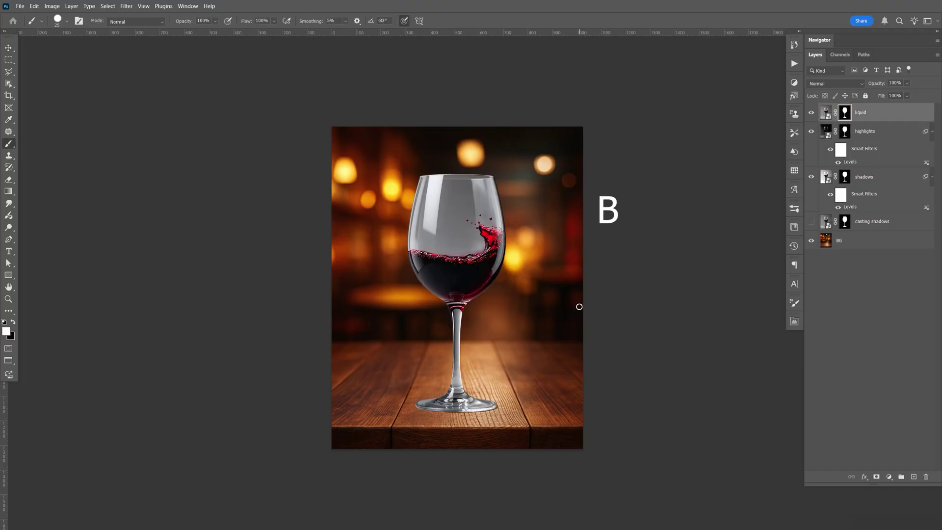
{"action": "left_click", "coordinate": [6, 331]}
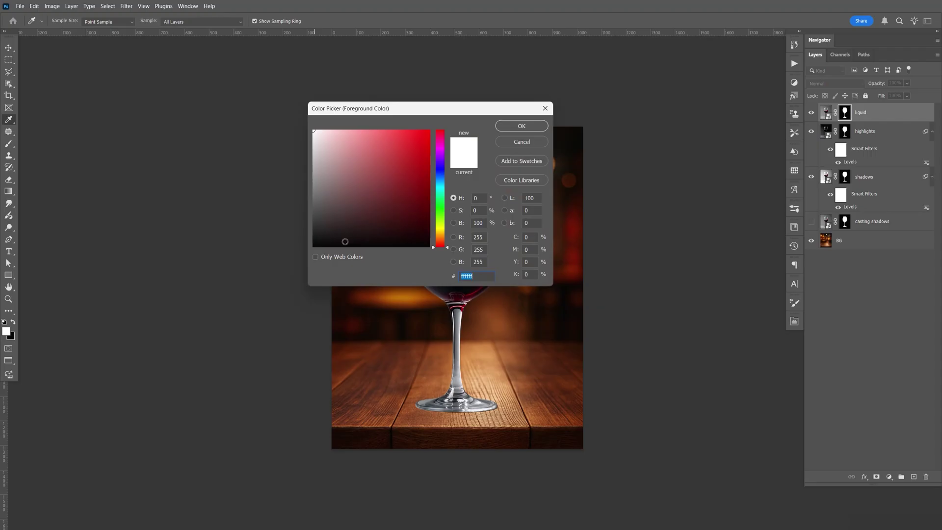
{"action": "left_click", "coordinate": [509, 126]}
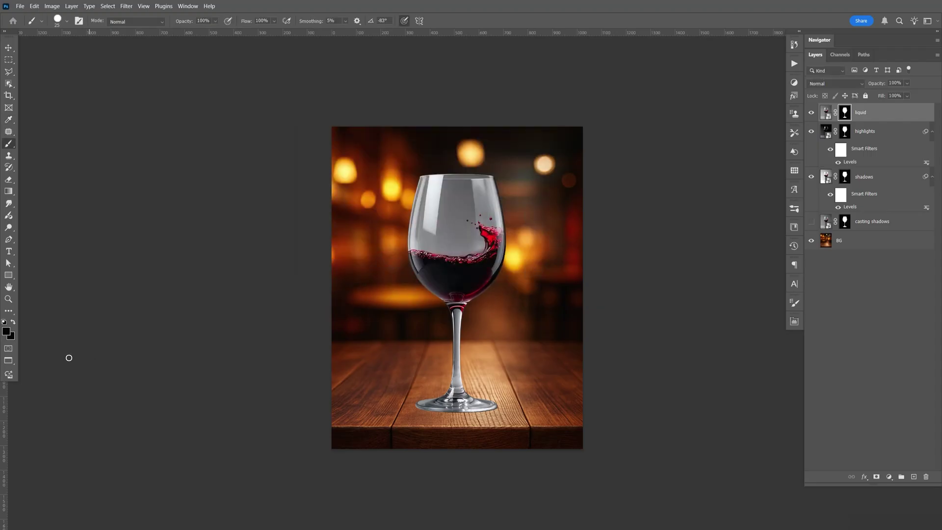
{"action": "key", "text": "d"}
{"action": "key", "text": "x"}
{"action": "key", "text": "x"}
{"action": "key", "text": "x"}
{"action": "key", "text": "x"}
Paint out the grey fill along the stem, above the wine and along the wine surface
{"action": "scroll", "coordinate": [469, 308], "scroll_direction": "up", "scroll_amount": 3}
{"action": "scroll", "coordinate": [456, 312], "scroll_direction": "down", "scroll_amount": 2}
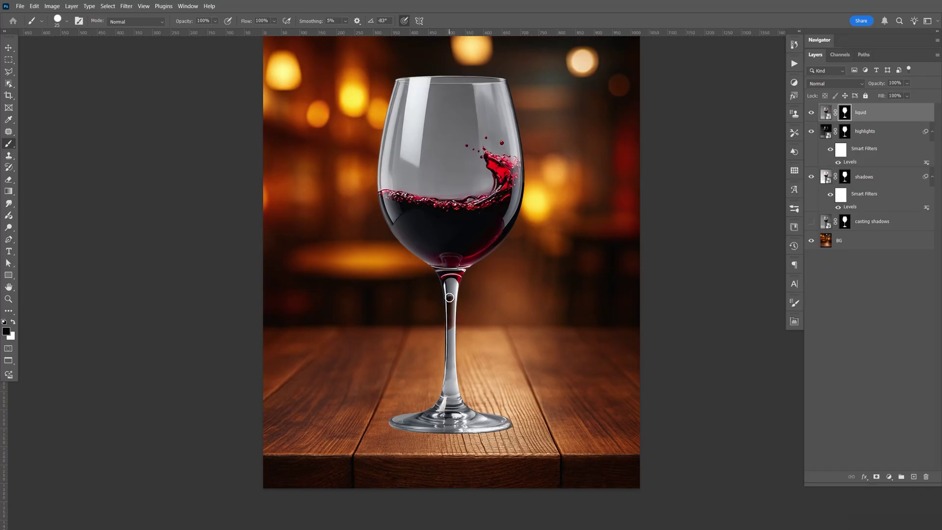
{"action": "mouse_move", "coordinate": [449, 286]}
{"action": "left_mouse_down"}
{"action": "mouse_move", "coordinate": [452, 381]}
{"action": "mouse_move", "coordinate": [389, 414]}
{"action": "left_mouse_up"}
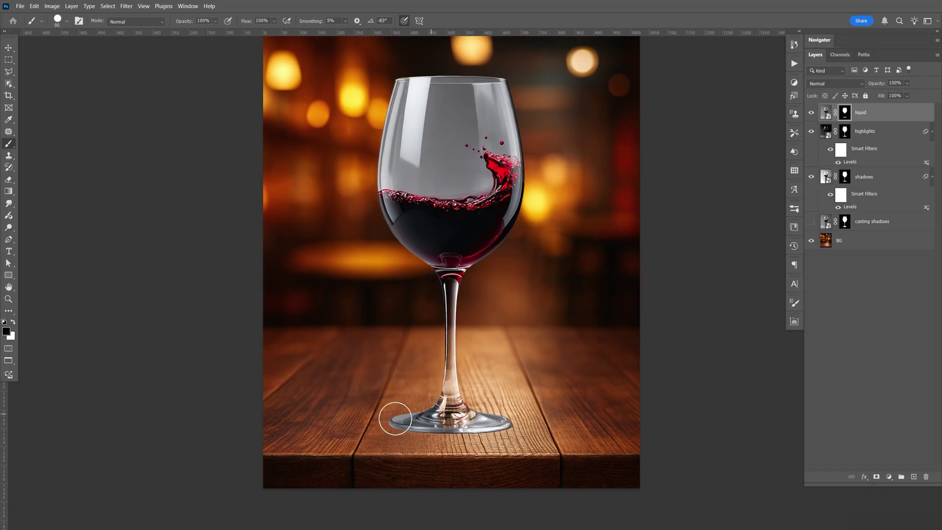
{"action": "mouse_move", "coordinate": [466, 80]}
{"action": "left_mouse_down"}
{"action": "mouse_move", "coordinate": [448, 114]}
{"action": "mouse_move", "coordinate": [524, 136]}
{"action": "mouse_move", "coordinate": [392, 152]}
{"action": "mouse_move", "coordinate": [462, 168]}
{"action": "left_mouse_up"}
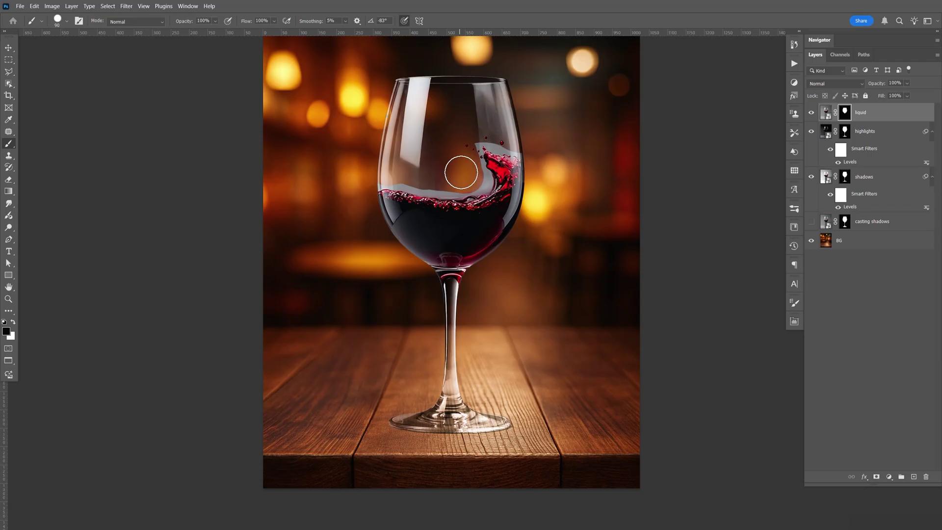
{"action": "scroll", "coordinate": [456, 181], "scroll_direction": "up", "scroll_amount": 4}
{"action": "key", "text": "bracketleft"}
{"action": "key", "text": "bracketleft"}
{"action": "key", "text": "bracketleft"}
{"action": "key", "text": "bracketleft"}
{"action": "key", "text": "bracketleft"}
{"action": "key", "text": "bracketleft"}
{"action": "key", "text": "bracketleft"}
{"action": "key", "text": "bracketleft"}
{"action": "key", "text": "bracketleft"}
{"action": "key", "text": "bracketleft"}
{"action": "key", "text": "bracketleft"}
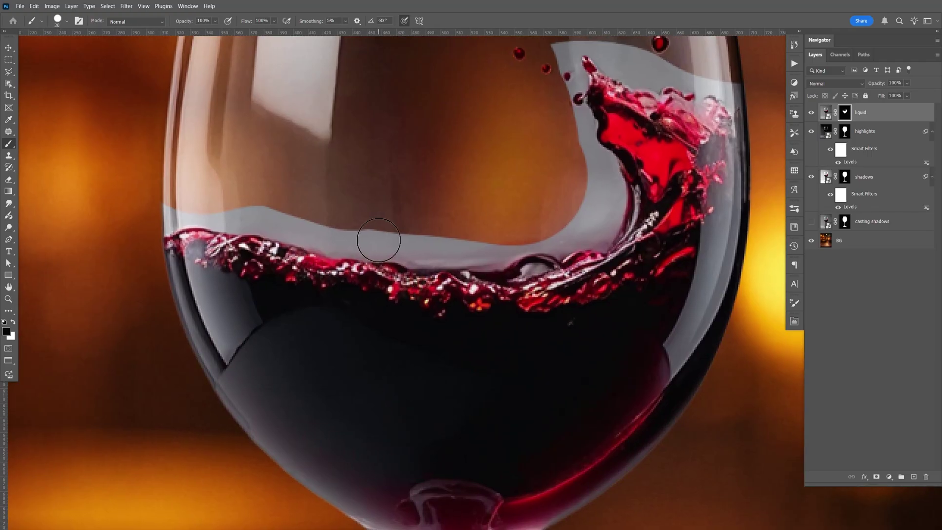
{"action": "scroll", "coordinate": [435, 316], "scroll_direction": "down", "scroll_amount": 5}
{"action": "scroll", "coordinate": [435, 316], "scroll_direction": "up", "scroll_amount": 10}
{"action": "mouse_move", "coordinate": [231, 268]}
{"action": "left_mouse_down"}
{"action": "mouse_move", "coordinate": [329, 246]}
{"action": "mouse_move", "coordinate": [364, 270]}
{"action": "mouse_move", "coordinate": [413, 279]}
{"action": "mouse_move", "coordinate": [407, 289]}
{"action": "mouse_move", "coordinate": [459, 301]}
{"action": "mouse_move", "coordinate": [493, 290]}
{"action": "mouse_move", "coordinate": [537, 304]}
{"action": "mouse_move", "coordinate": [613, 288]}
{"action": "mouse_move", "coordinate": [586, 302]}
{"action": "mouse_move", "coordinate": [649, 214]}
{"action": "mouse_move", "coordinate": [624, 287]}
{"action": "mouse_move", "coordinate": [664, 255]}
{"action": "mouse_move", "coordinate": [661, 211]}
{"action": "mouse_move", "coordinate": [577, 231]}
{"action": "mouse_move", "coordinate": [566, 191]}
{"action": "mouse_move", "coordinate": [574, 151]}
{"action": "mouse_move", "coordinate": [609, 180]}
{"action": "mouse_move", "coordinate": [611, 157]}
{"action": "mouse_move", "coordinate": [656, 189]}
{"action": "mouse_move", "coordinate": [697, 194]}
{"action": "mouse_move", "coordinate": [729, 214]}
{"action": "mouse_move", "coordinate": [629, 187]}
{"action": "mouse_move", "coordinate": [701, 221]}
{"action": "mouse_move", "coordinate": [726, 221]}
{"action": "mouse_move", "coordinate": [729, 248]}
{"action": "left_mouse_up"}
Invert the casting shadows mask, set the layer to Multiply, and select its image thumbnail
{"action": "key", "text": "ctrl+0"}
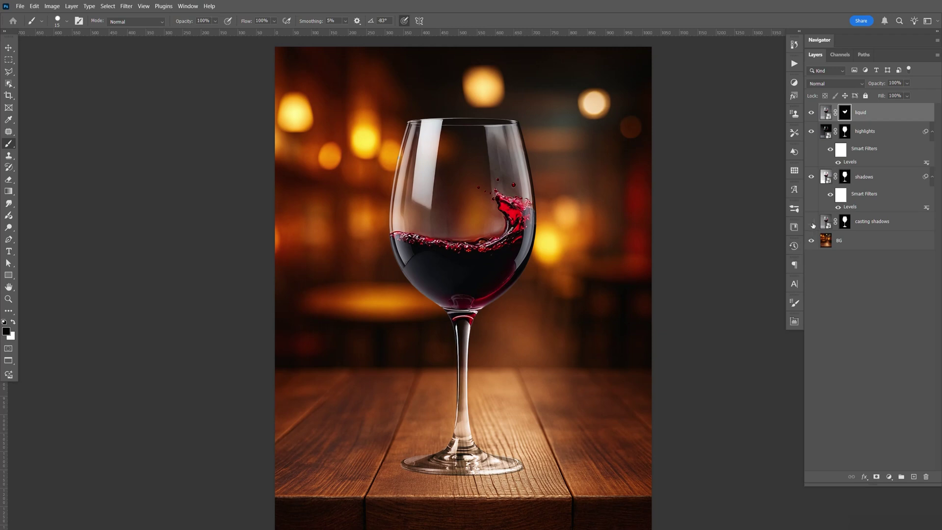
{"action": "left_click", "coordinate": [845, 224]}
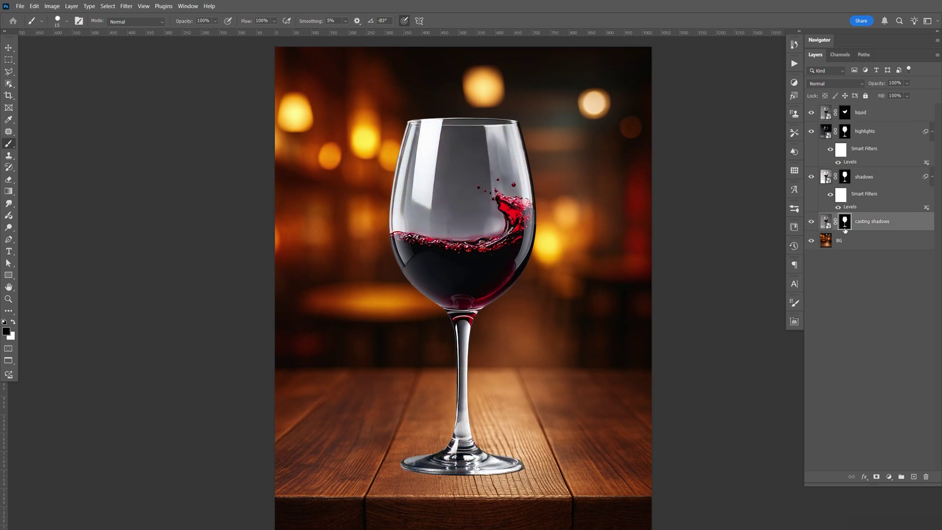
{"action": "key", "text": "ctrl+i"}
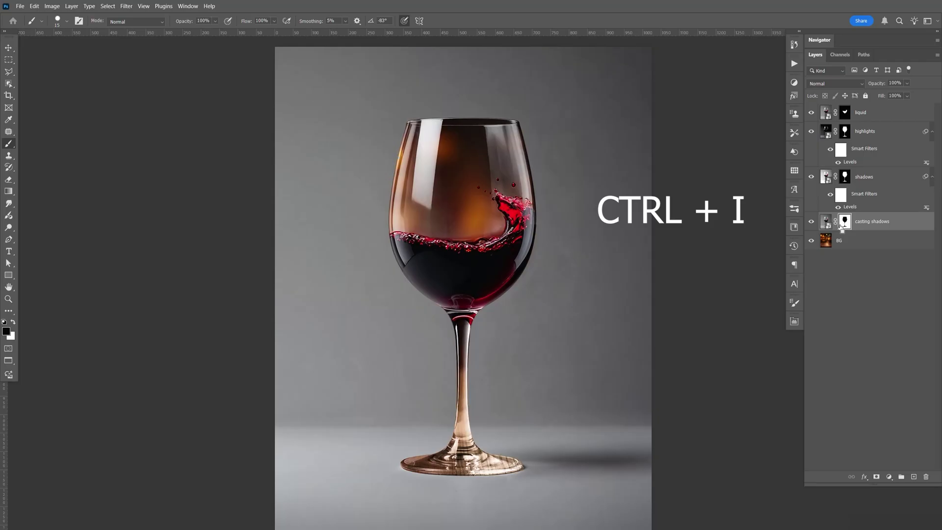
{"action": "left_click", "coordinate": [835, 84]}
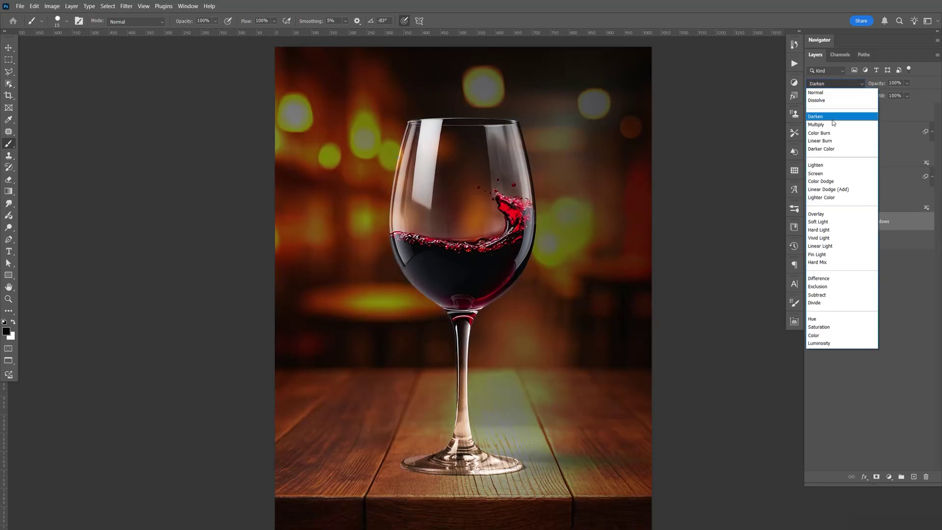
{"action": "left_click", "coordinate": [831, 125]}
{"action": "left_click", "coordinate": [887, 226]}
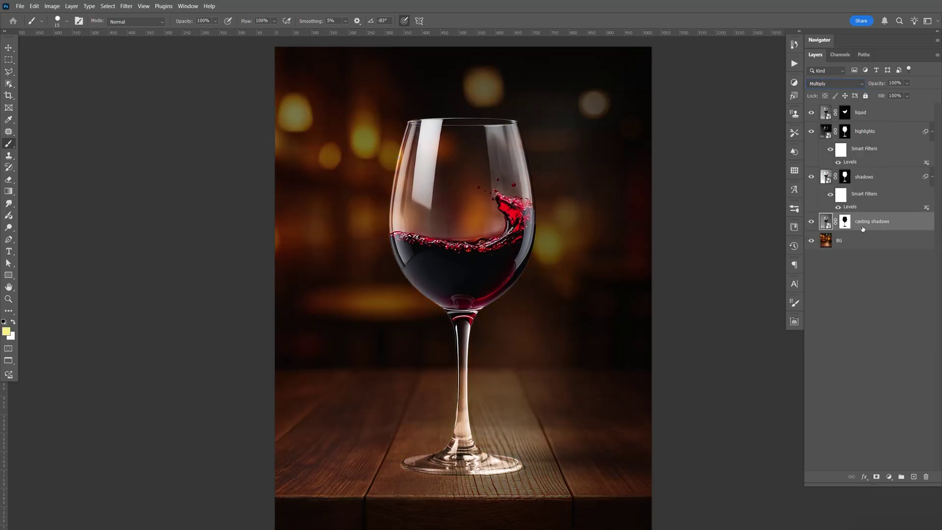
Apply Levels to casting shadows with the input white point lowered to about 164
{"action": "key", "text": "ctrl+l"}
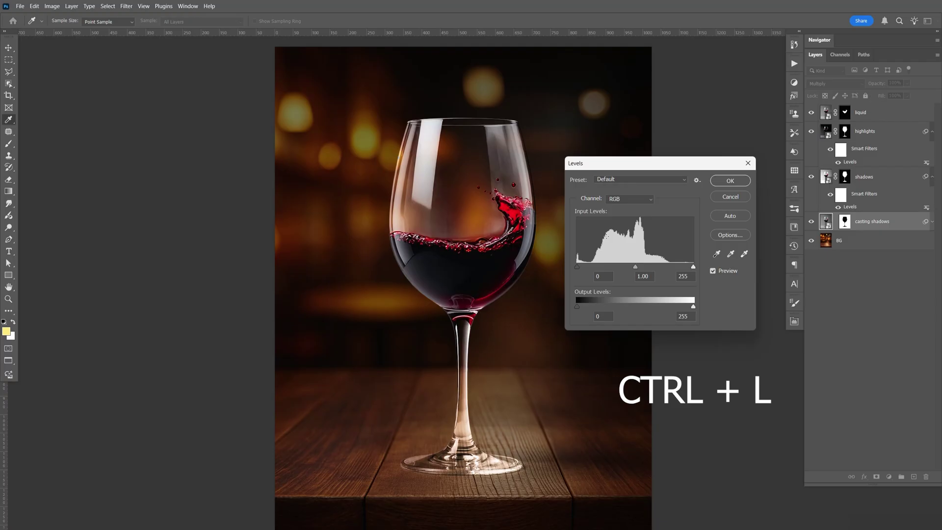
{"action": "left_click_drag", "start_coordinate": [693, 267], "coordinate": [653, 272]}
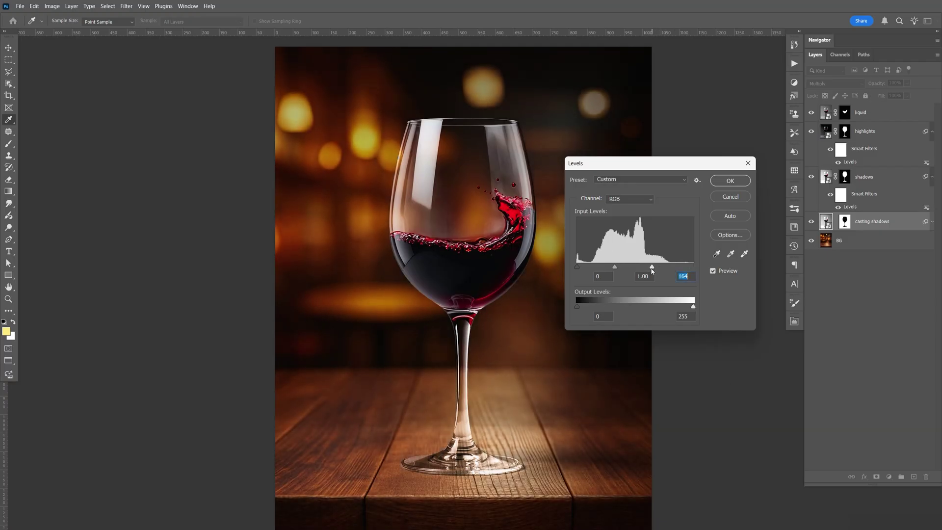
{"action": "left_click", "coordinate": [729, 182]}
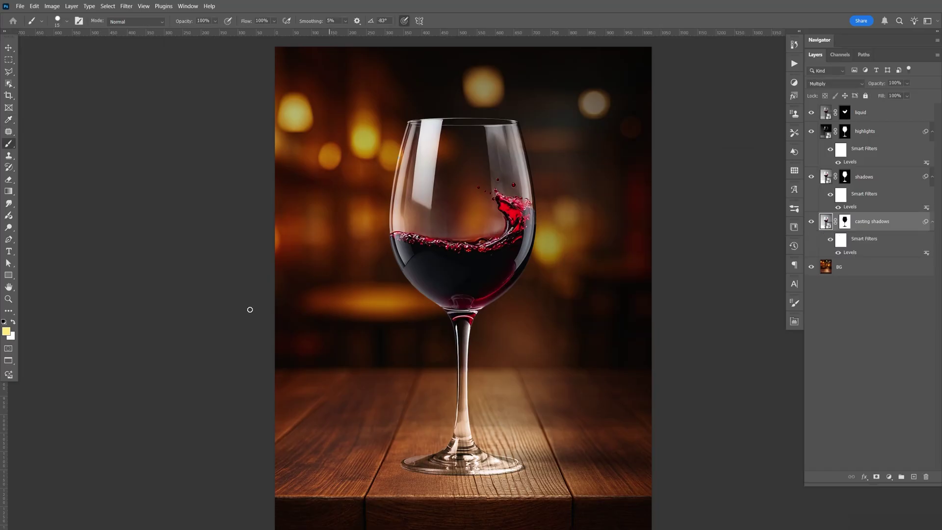
Reset to default colours and set a soft 0% hardness brush of about 125 px
{"action": "key", "text": "d"}
{"action": "left_click", "coordinate": [66, 23]}
{"action": "mouse_move", "coordinate": [111, 71]}
{"action": "left_mouse_down"}
{"action": "mouse_move", "coordinate": [51, 72]}
{"action": "mouse_move", "coordinate": [60, 50]}
{"action": "mouse_move", "coordinate": [78, 51]}
{"action": "left_mouse_up"}
{"action": "left_click", "coordinate": [67, 22]}
{"action": "key", "text": "bracketright"}
{"action": "key", "text": "bracketright"}
{"action": "key", "text": "bracketright"}
{"action": "key", "text": "bracketright"}
{"action": "key", "text": "bracketright"}
{"action": "key", "text": "bracketright"}
{"action": "key", "text": "bracketright"}
{"action": "key", "text": "bracketright"}
{"action": "key", "text": "bracketright"}
{"action": "key", "text": "bracketright"}
{"action": "key", "text": "bracketright"}
{"action": "key", "text": "bracketright"}
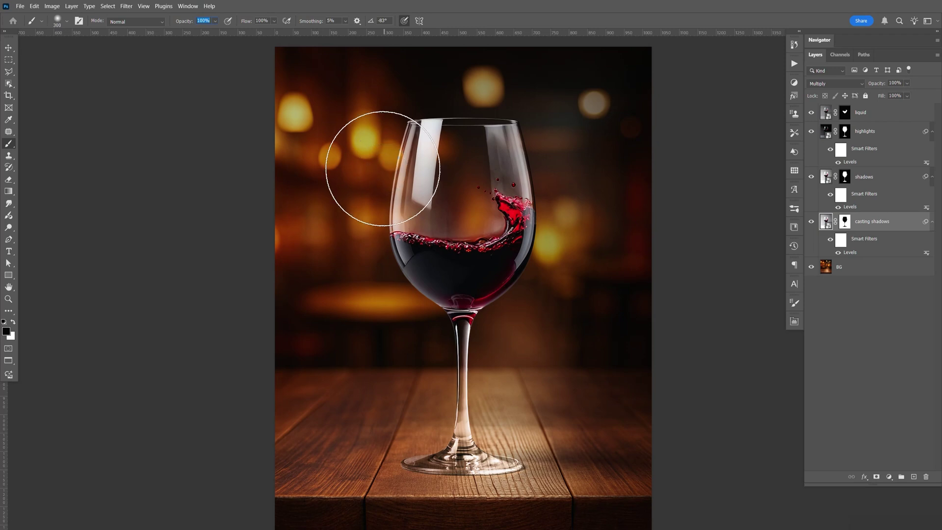
Fill the casting shadows layer mask with black
{"action": "left_click", "coordinate": [845, 221]}
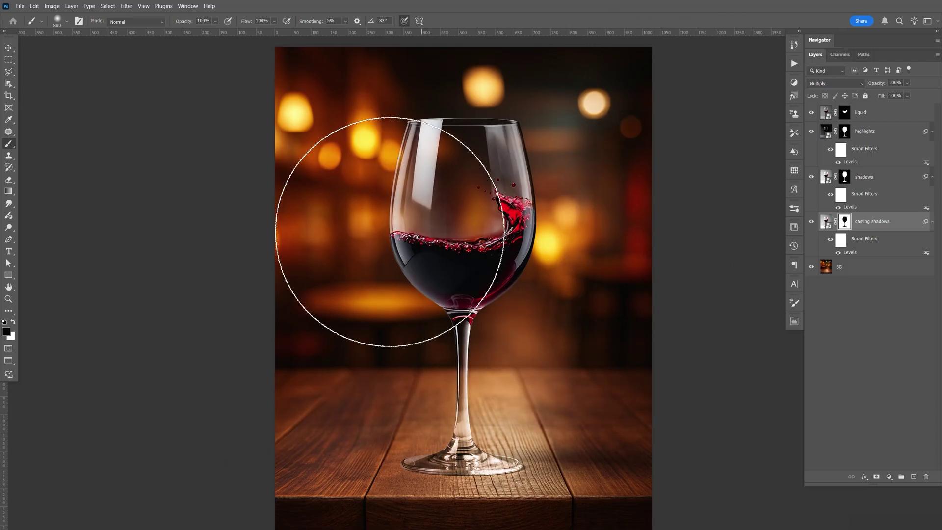
{"action": "key", "text": "alt+BackSpace"}
{"action": "left_click_drag", "start_coordinate": [479, 226], "coordinate": [463, 109]}
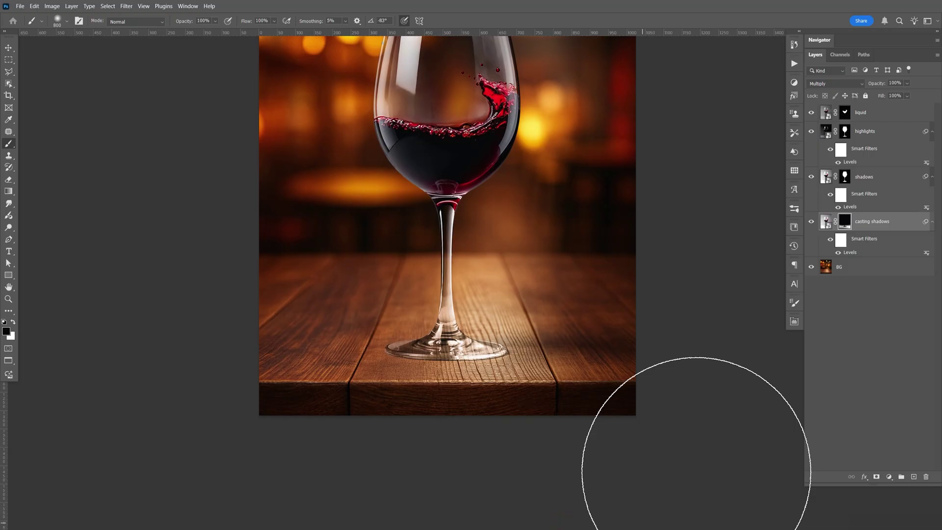
{"action": "left_click_drag", "start_coordinate": [673, 343], "coordinate": [681, 389]}
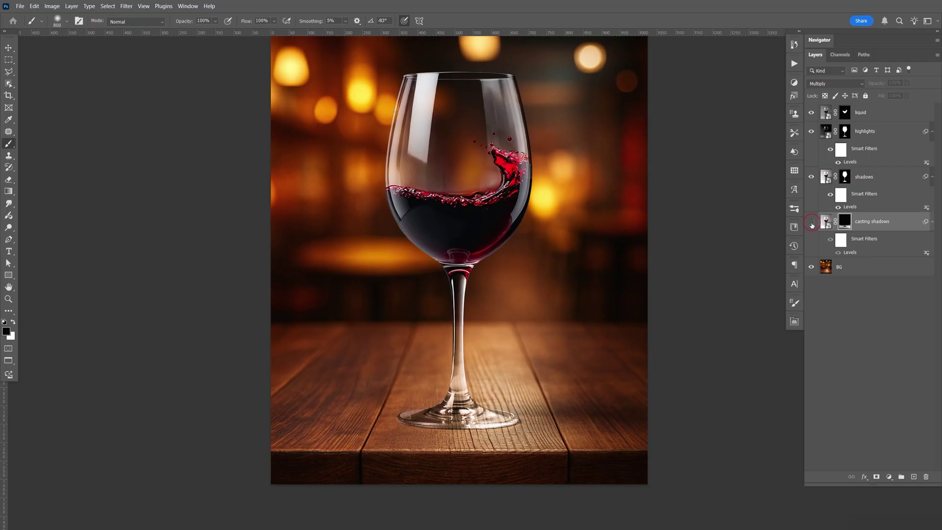
Duplicate the BG layer and move the BG copy to the top of the stack
{"action": "key", "text": "v"}
{"action": "left_click", "coordinate": [842, 273]}
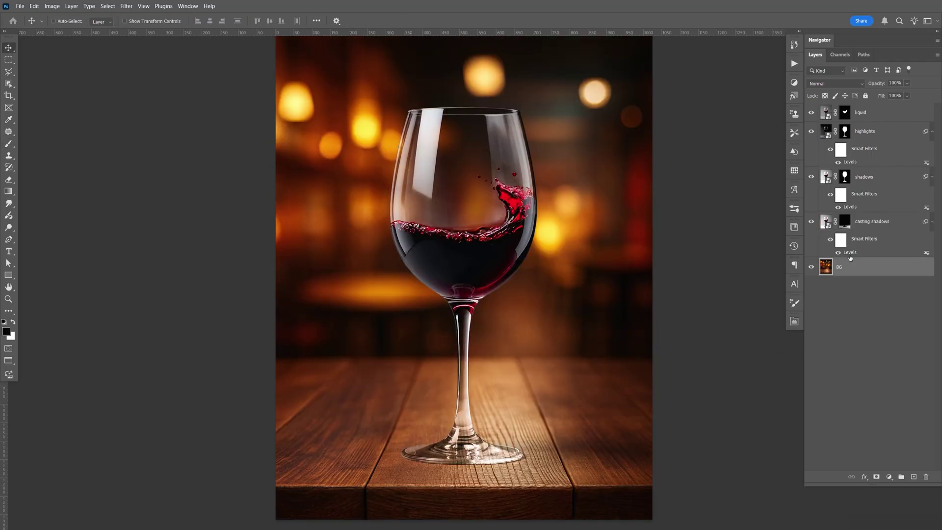
{"action": "key", "text": "ctrl+j"}
{"action": "left_click_drag", "start_coordinate": [860, 268], "coordinate": [857, 105]}
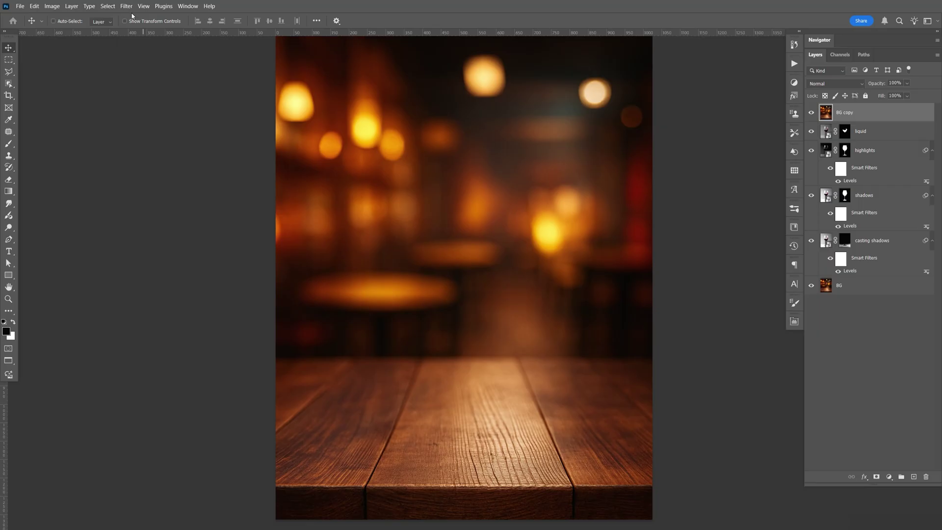
Set up a Gaussian Blur on BG copy with a radius of 84.1 pixels
{"action": "left_click", "coordinate": [126, 6]}
{"action": "mouse_move", "coordinate": [169, 114]}
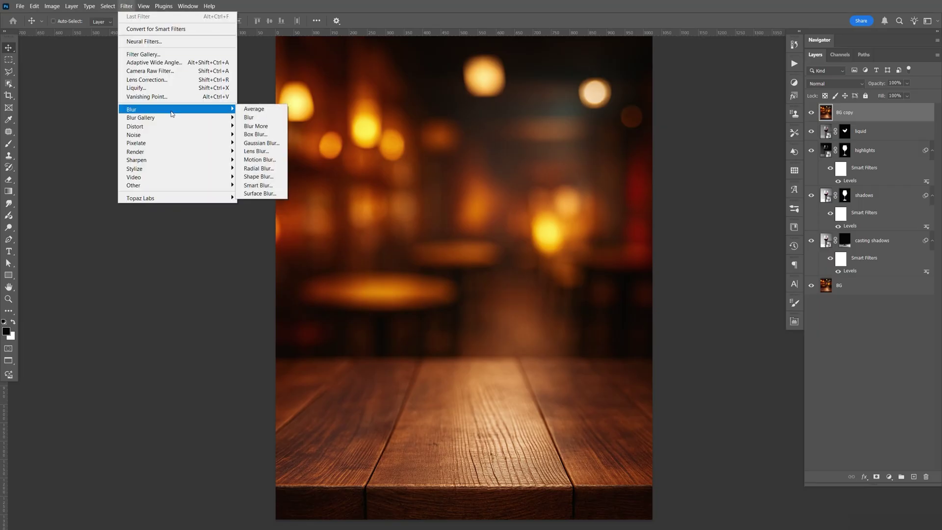
{"action": "left_click", "coordinate": [266, 142]}
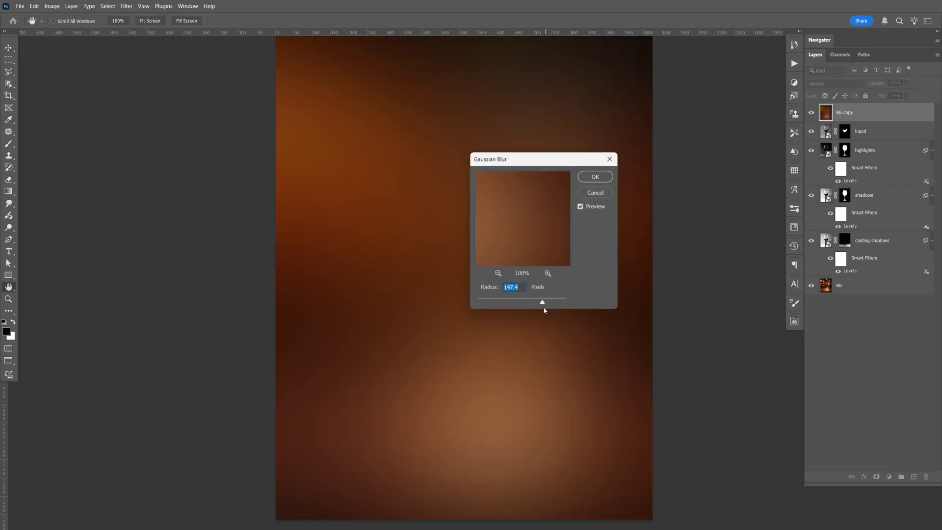
{"action": "mouse_move", "coordinate": [542, 302]}
{"action": "left_mouse_down"}
{"action": "mouse_move", "coordinate": [505, 301]}
{"action": "mouse_move", "coordinate": [536, 301]}
{"action": "left_mouse_up"}
Apply the blur and set the BG copy to Soft Light blending
{"action": "left_click", "coordinate": [592, 179]}
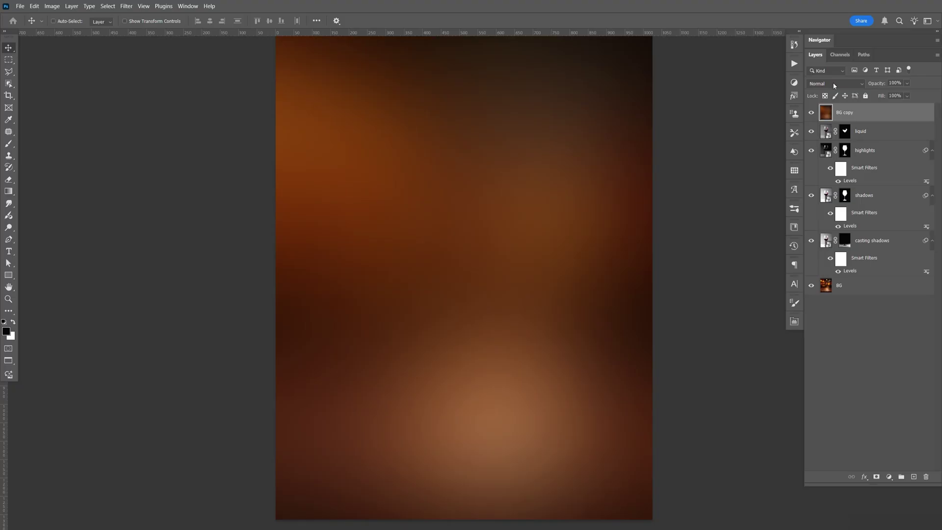
{"action": "left_click", "coordinate": [834, 85]}
{"action": "left_click", "coordinate": [829, 220]}
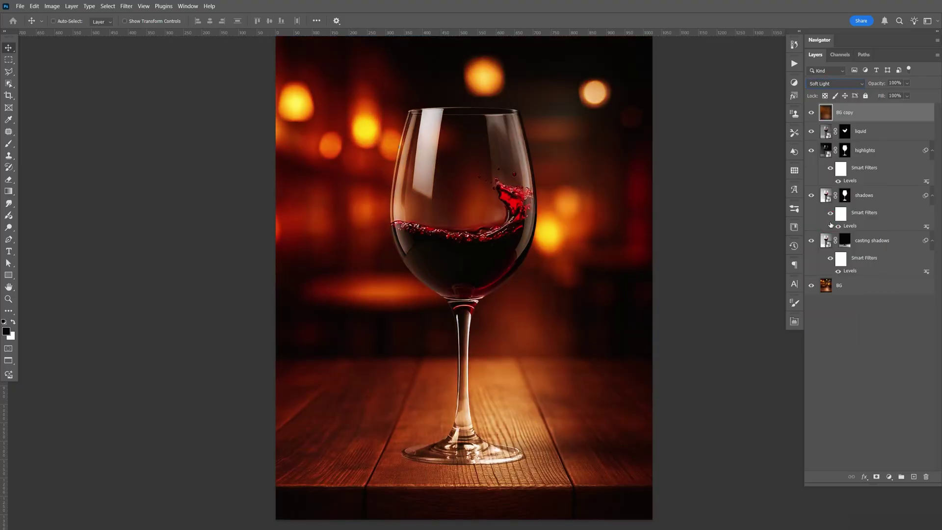
Mask the BG copy to the glass shape loaded from the highlights mask
{"action": "key", "text": "ctrl"}
{"action": "left_click", "coordinate": [846, 153], "text": "ctrl"}
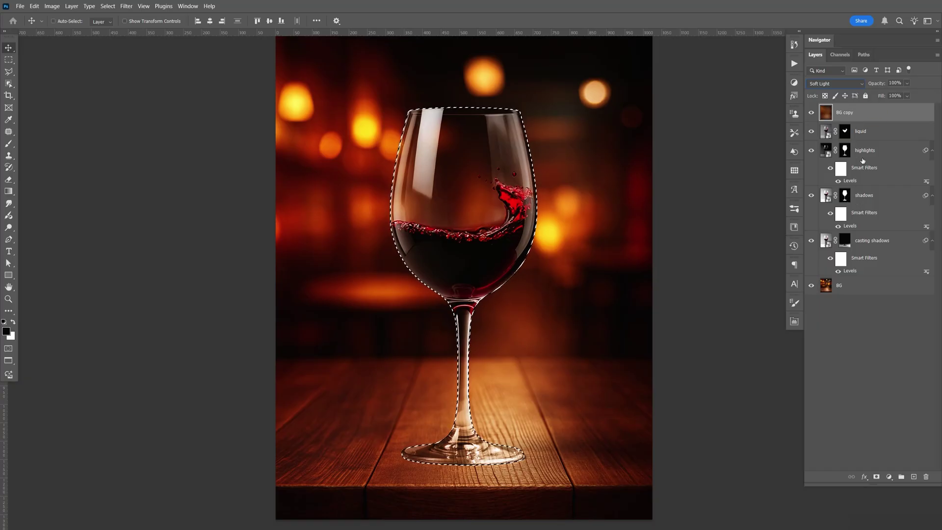
{"action": "left_click", "coordinate": [877, 476]}
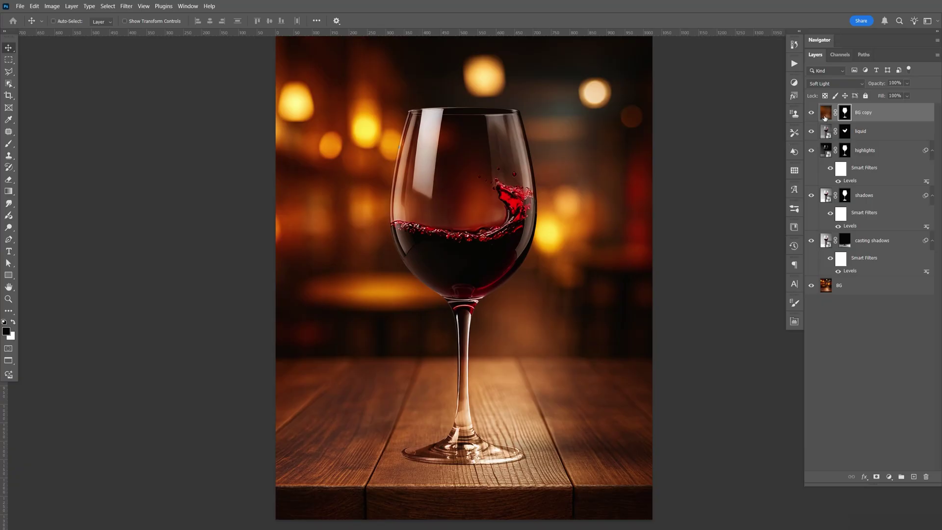
{"action": "left_click", "coordinate": [825, 118]}
Raise the BG copy layer's Levels midtones to 2.14, then hide the layer
{"action": "key", "text": "ctrl+l"}
{"action": "left_click_drag", "start_coordinate": [580, 200], "coordinate": [540, 206]}
{"action": "left_click", "coordinate": [668, 116]}
{"action": "key", "text": "v"}
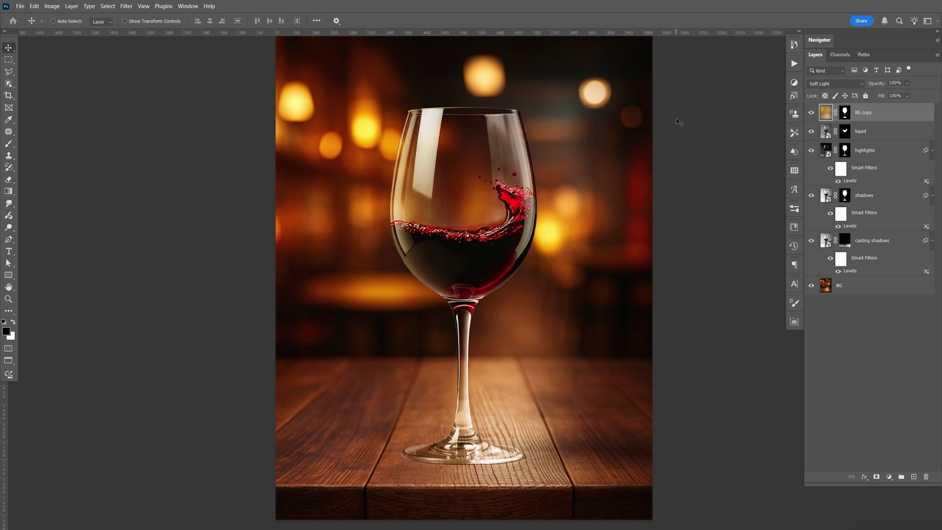
{"action": "key", "text": "ctrl+comma"}
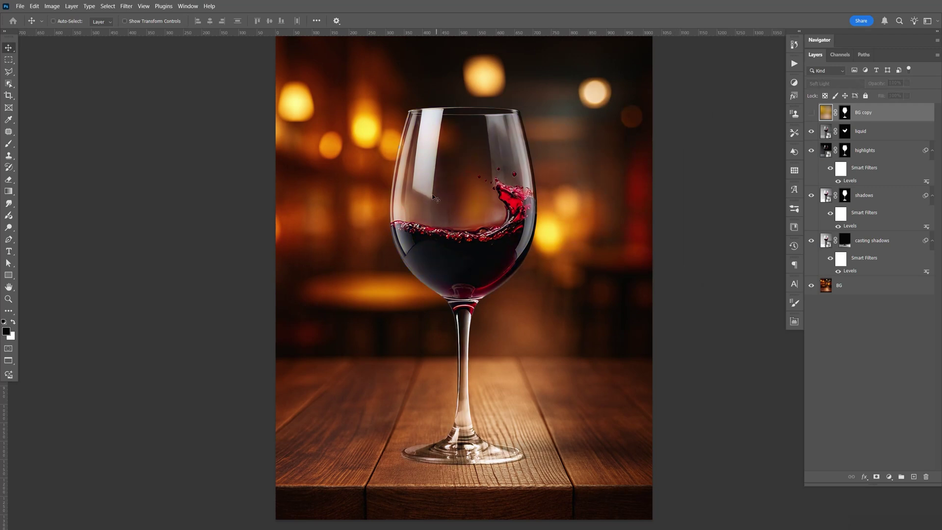
Show, hide, then re-show the BG copy layer to compare the warm tint before and after
{"action": "left_click", "coordinate": [811, 113]}
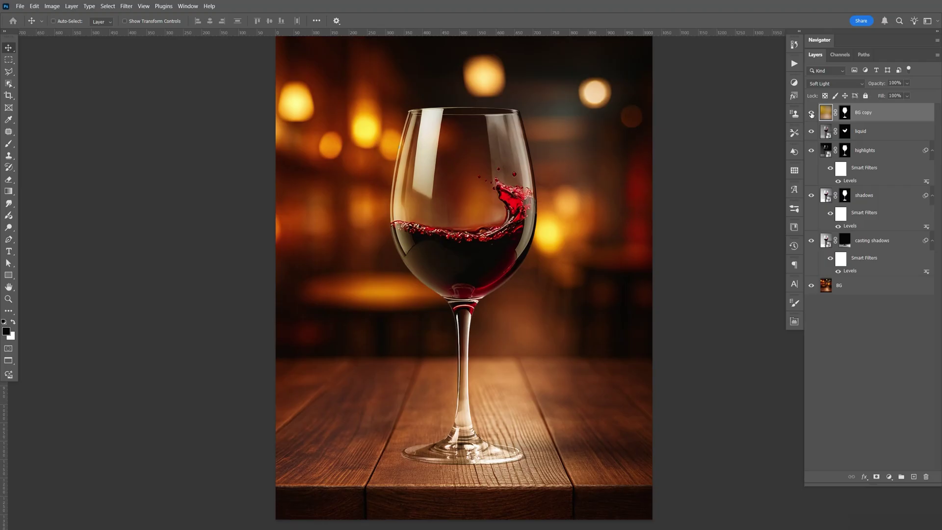
{"action": "left_click", "coordinate": [812, 114]}
{"action": "left_click", "coordinate": [812, 113]}
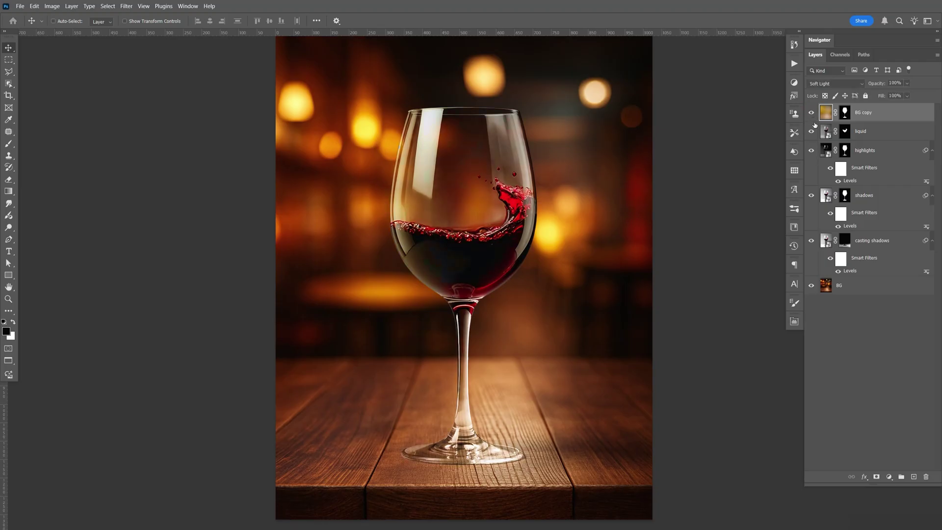